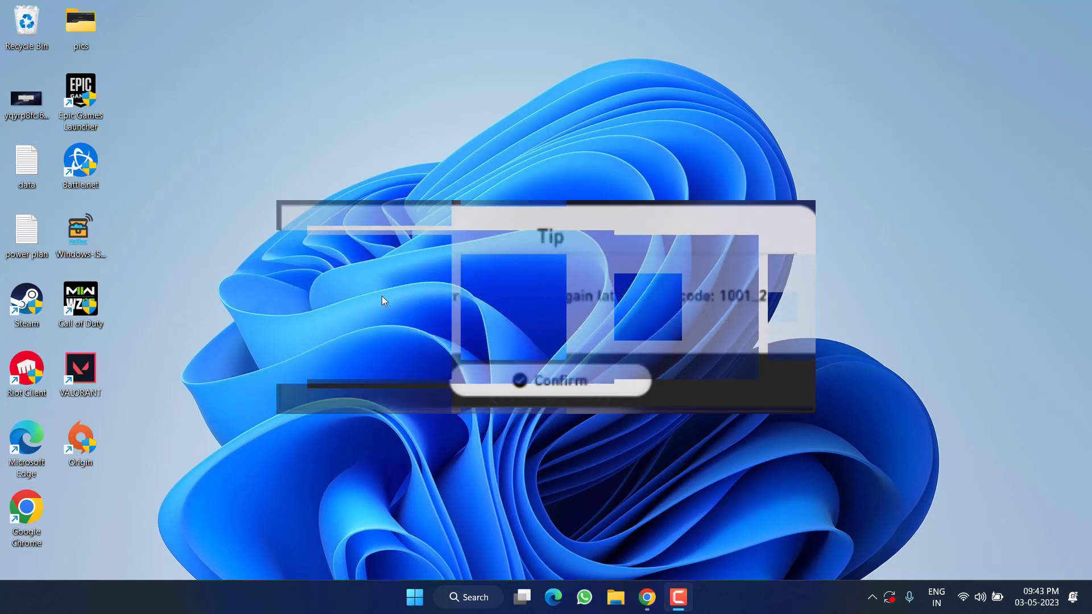
Bring back the AdGuard Home browser window, then minimize it to show the desktop.
left_click(649, 597)
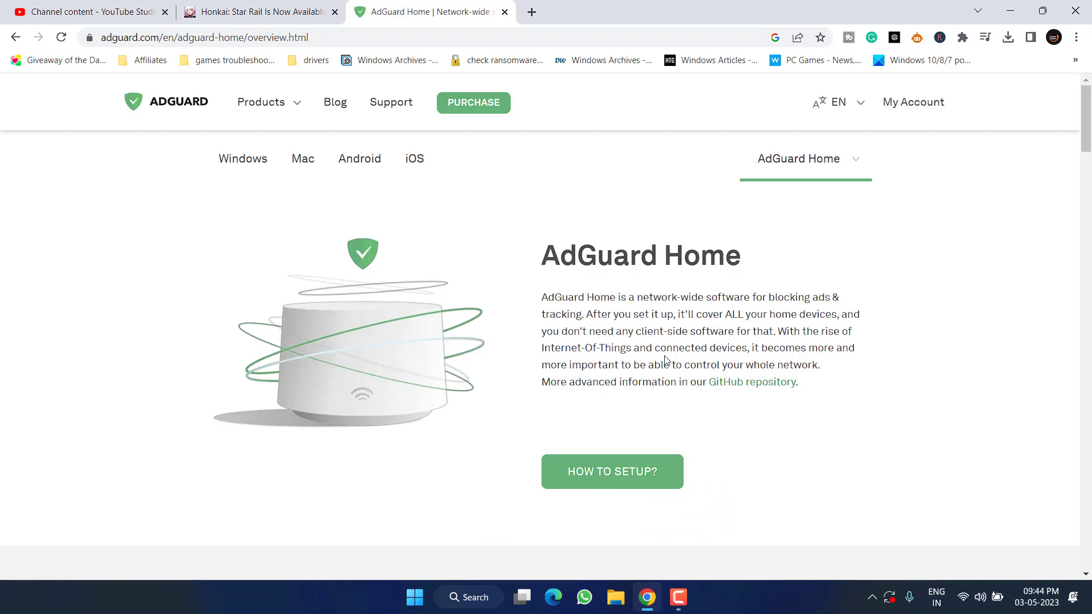
left_click(1018, 9)
Open Windows Settings with Win+I and check the Network & internet page.
key("super+i")
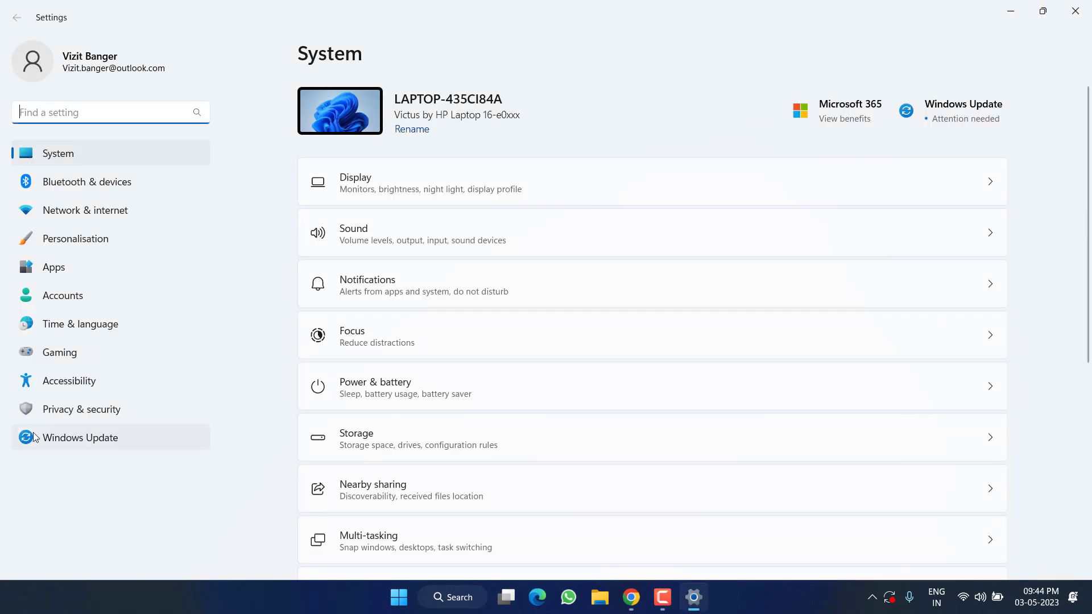
left_click(84, 216)
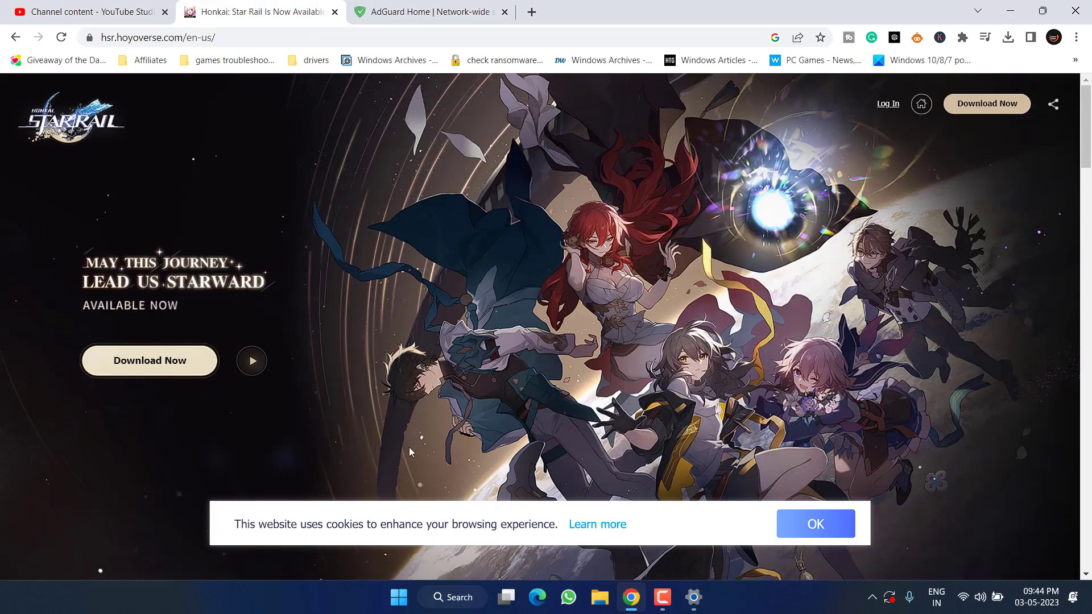
Copy the hsr.hoyoverse.com address and load it in a new Chrome Incognito window.
left_click(244, 36)
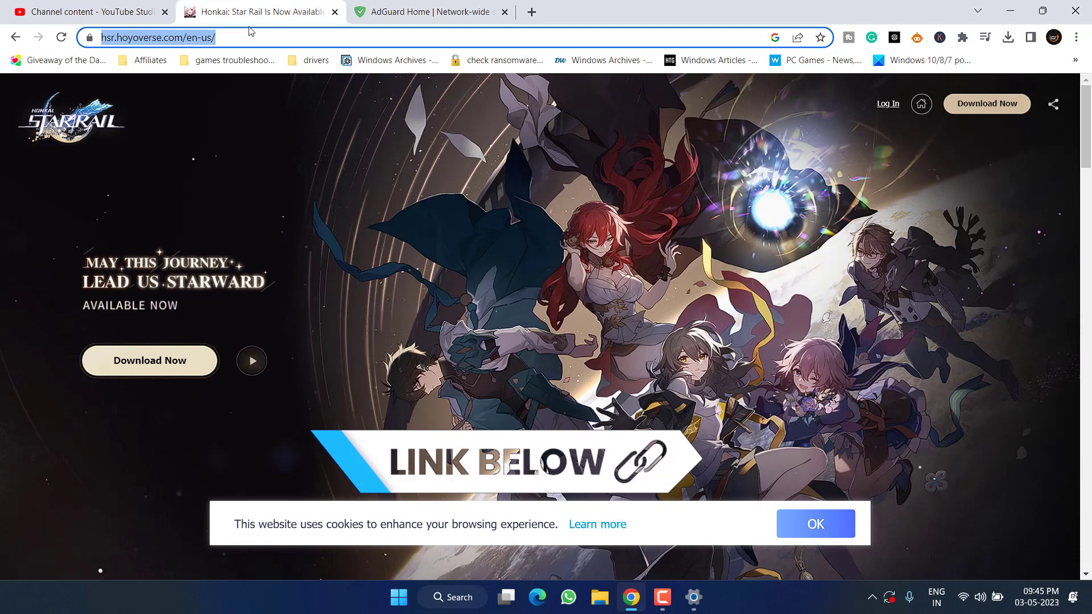
right_click(195, 38)
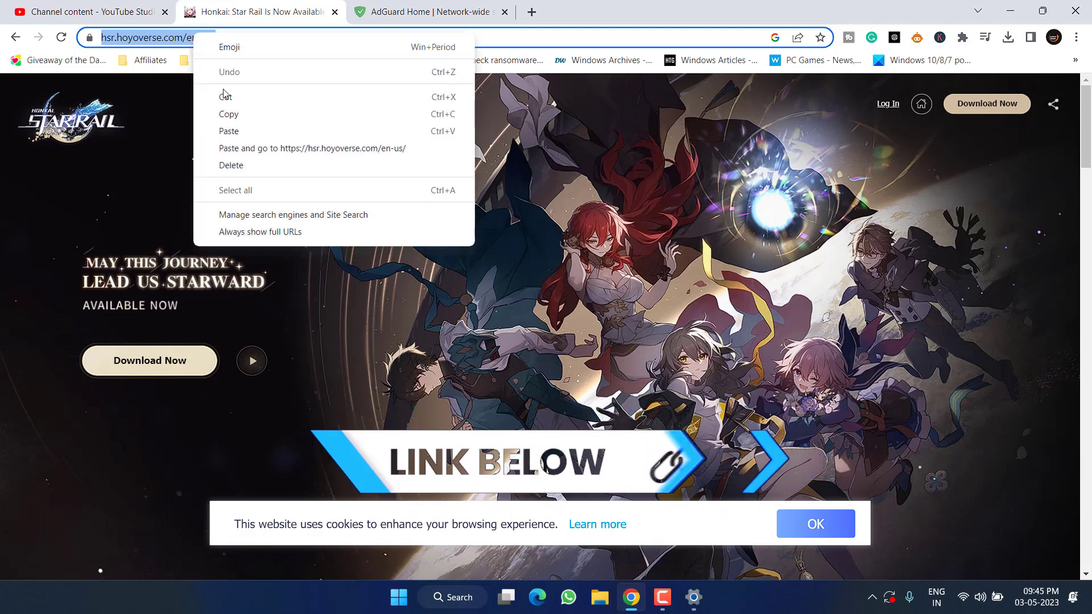
left_click(229, 114)
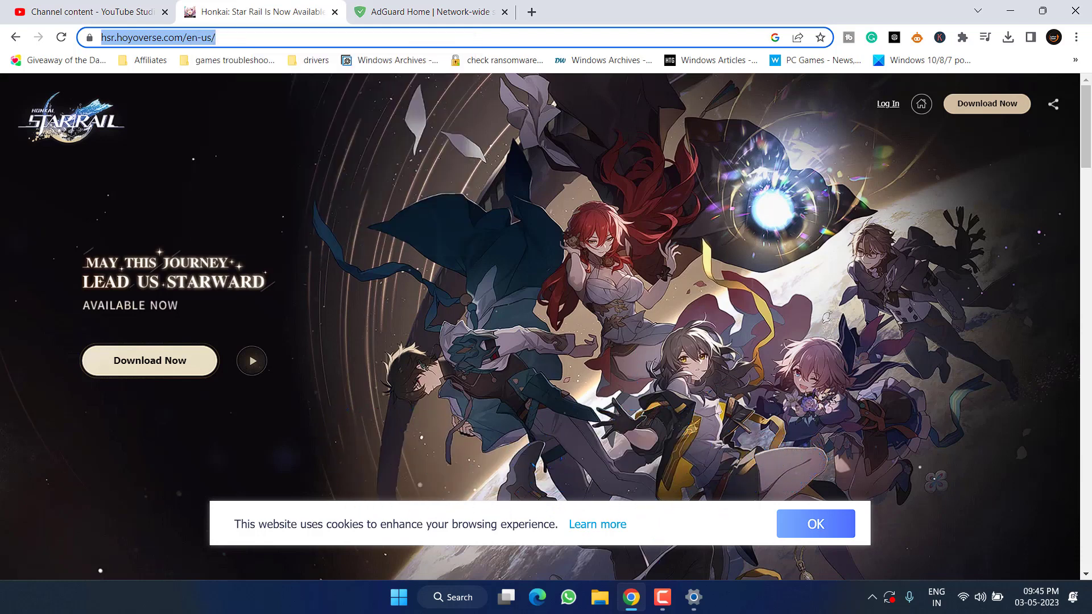
left_click(1077, 38)
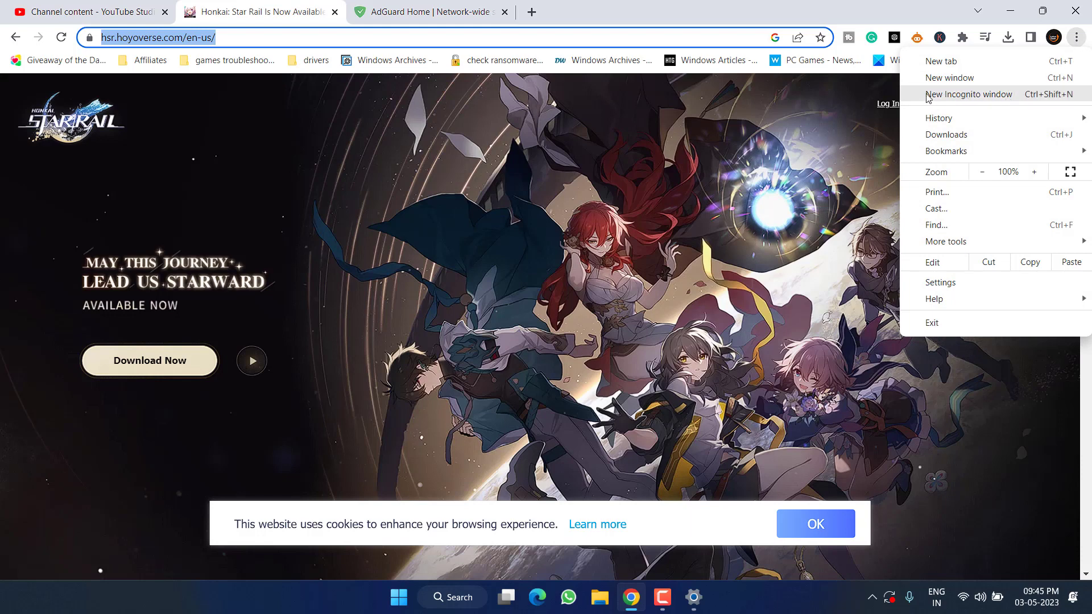
left_click(978, 95)
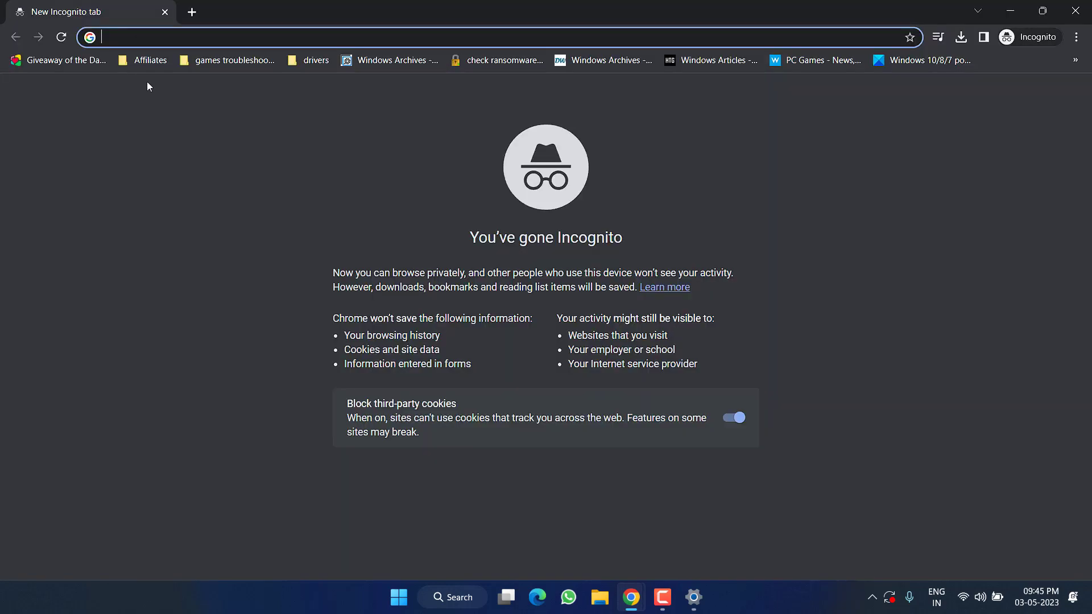
right_click(170, 38)
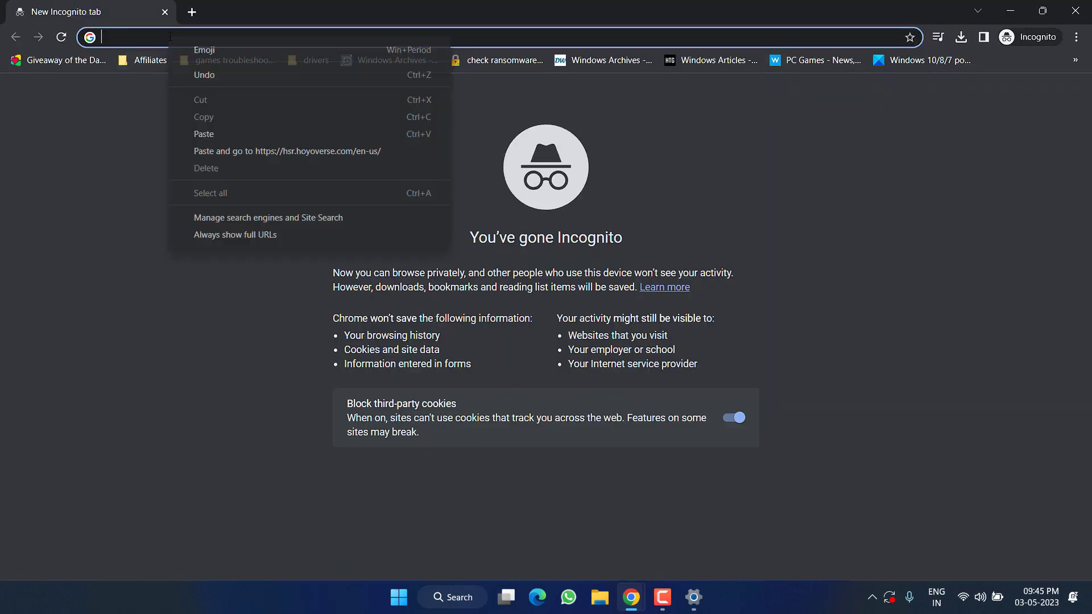
left_click(216, 126)
key("Return")
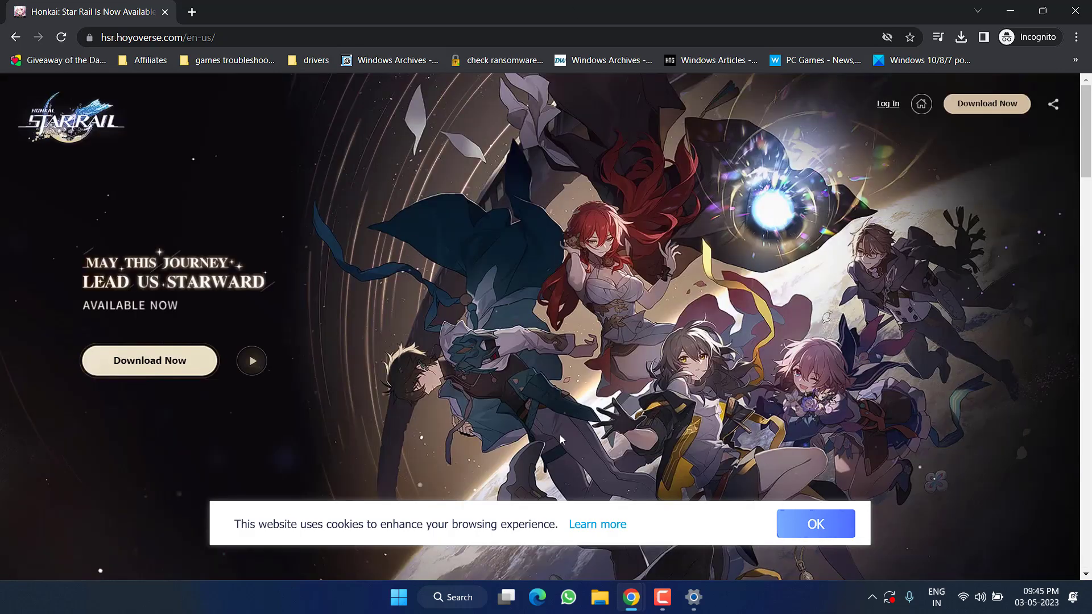
Open the HoYoverse Log In form, click the username and password fields, then close Settings.
left_click(889, 103)
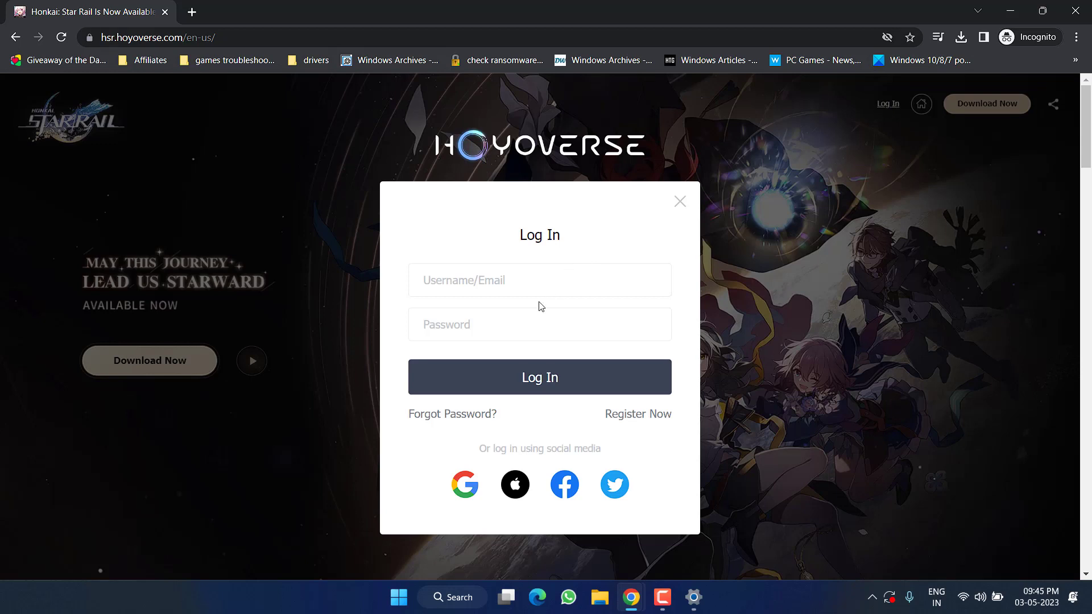
left_click(508, 285)
left_click(511, 320)
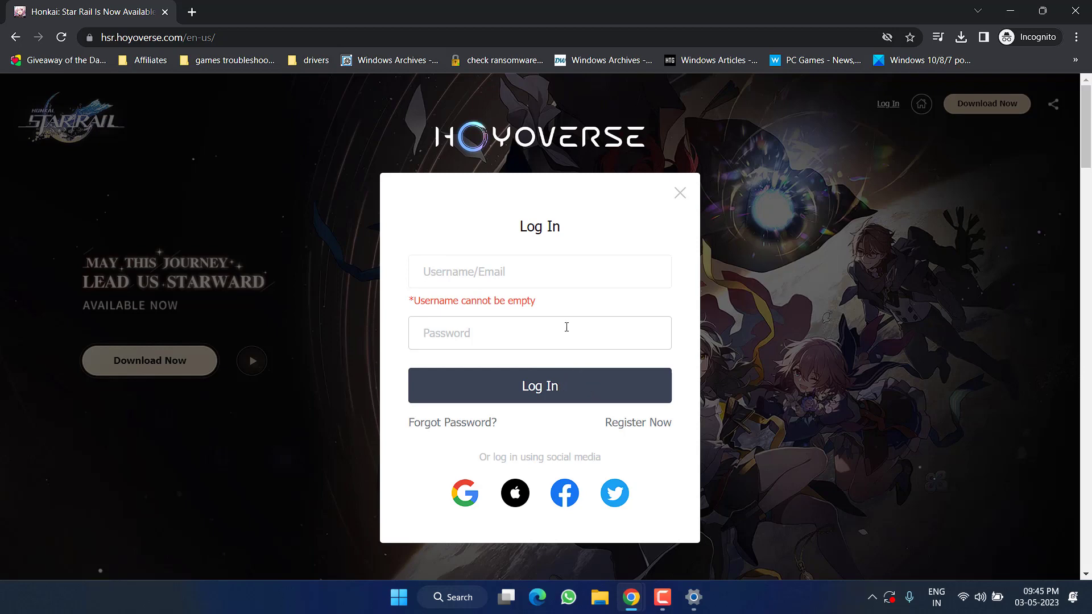
left_click(693, 597)
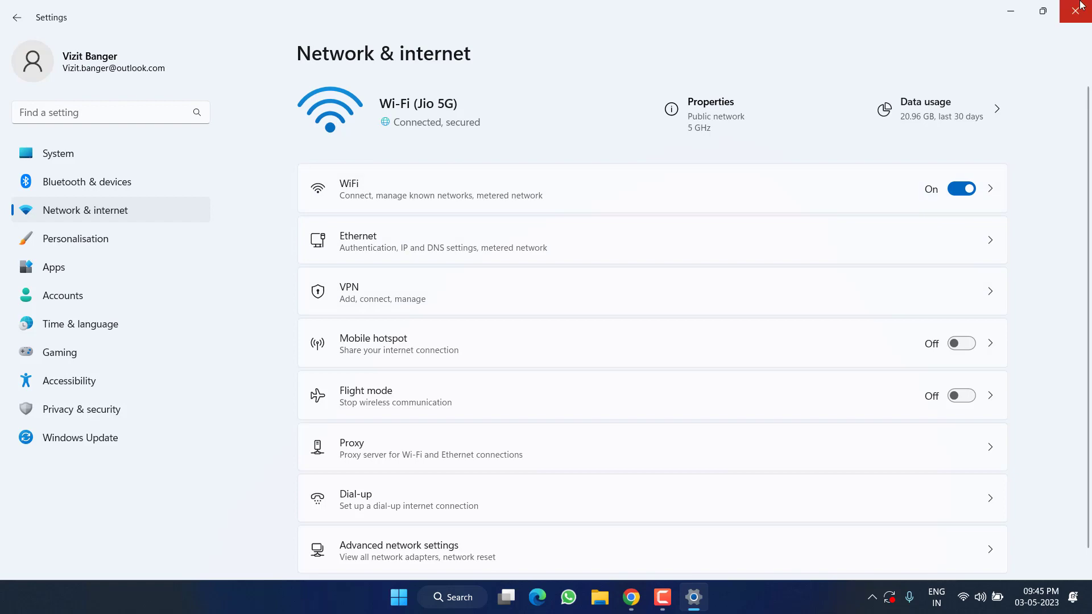
left_click(1076, 10)
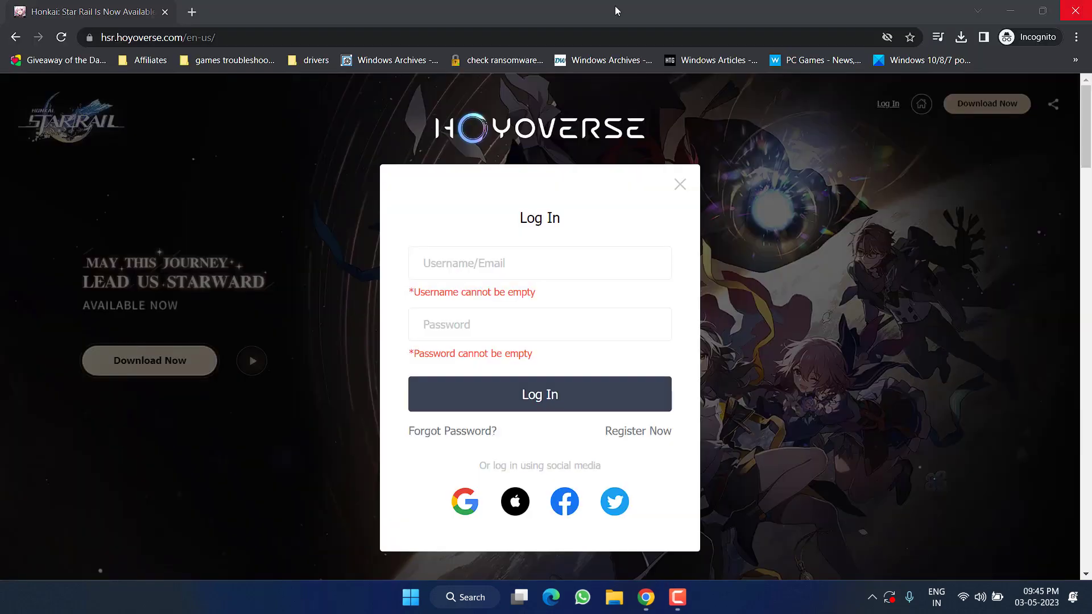
Close the incognito browser and run ncpa.cpl from the Run box.
left_click(1075, 10)
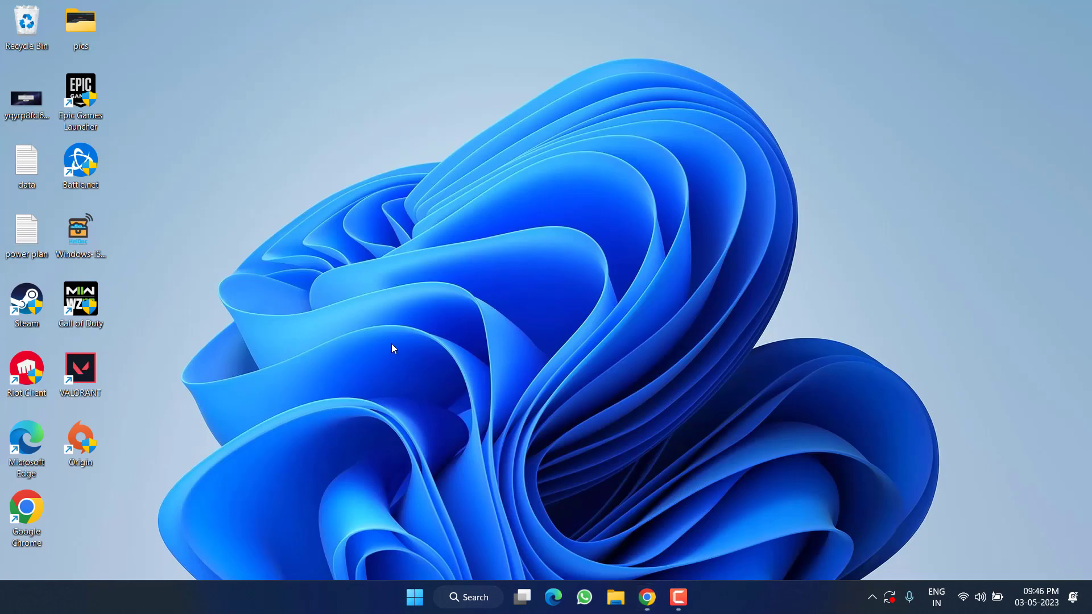
right_click(415, 597)
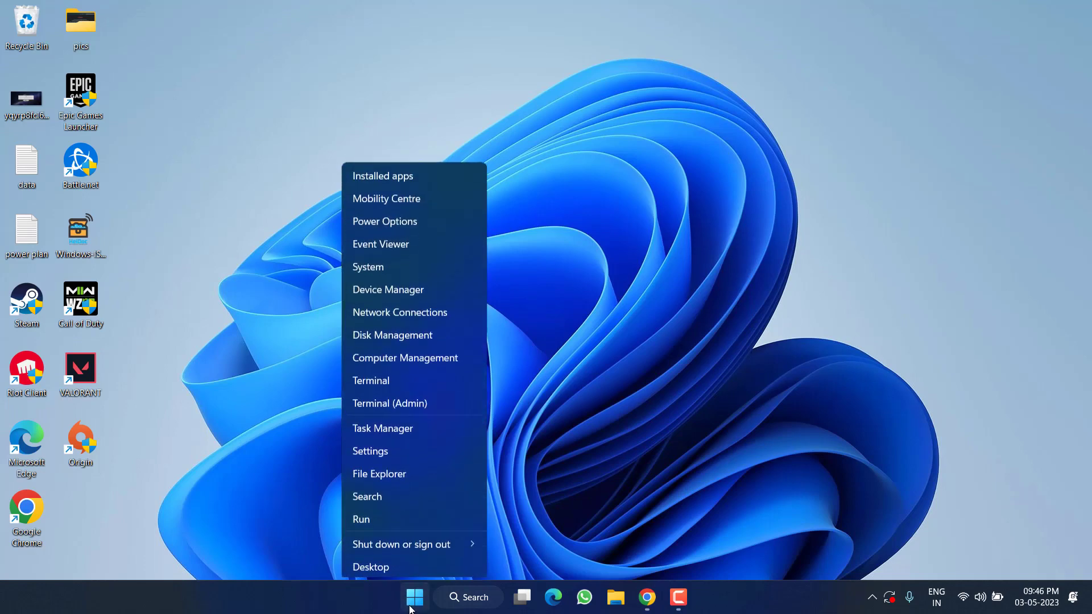
left_click(383, 518)
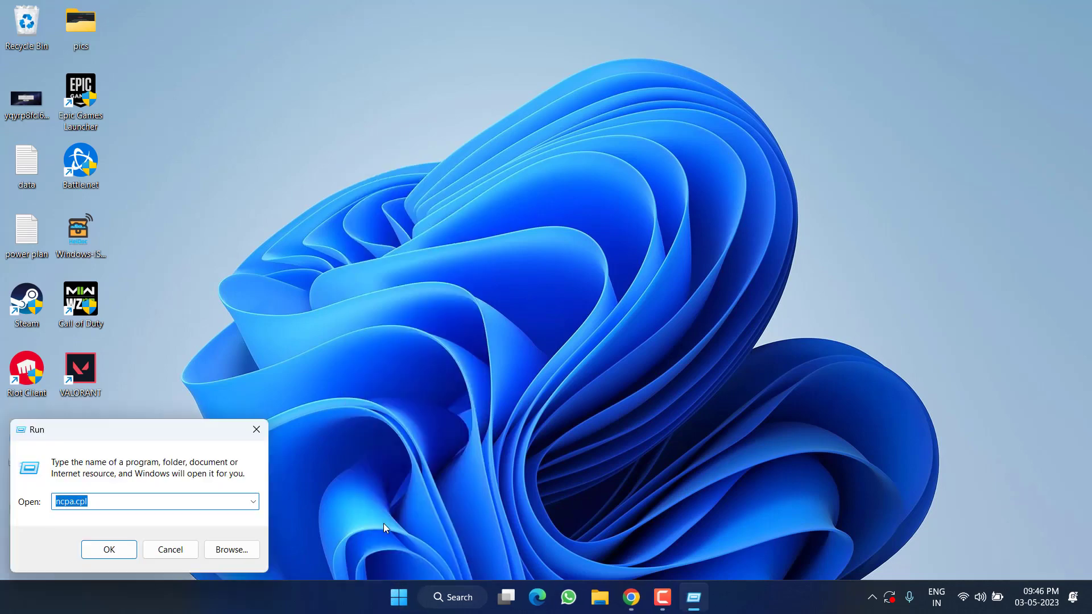
type("nc")
type("pa.cpl")
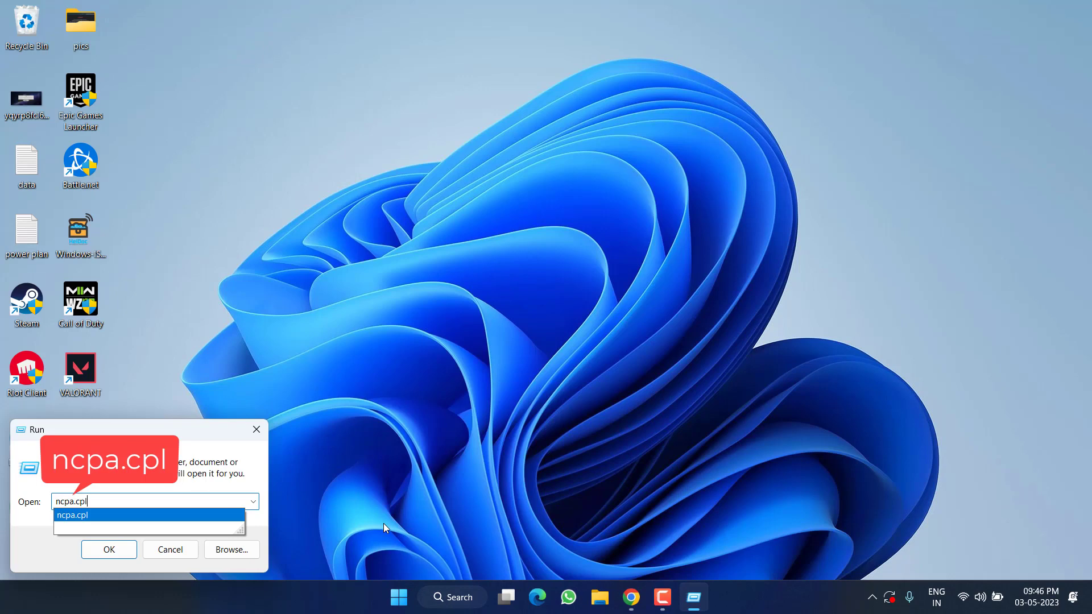
key("Return")
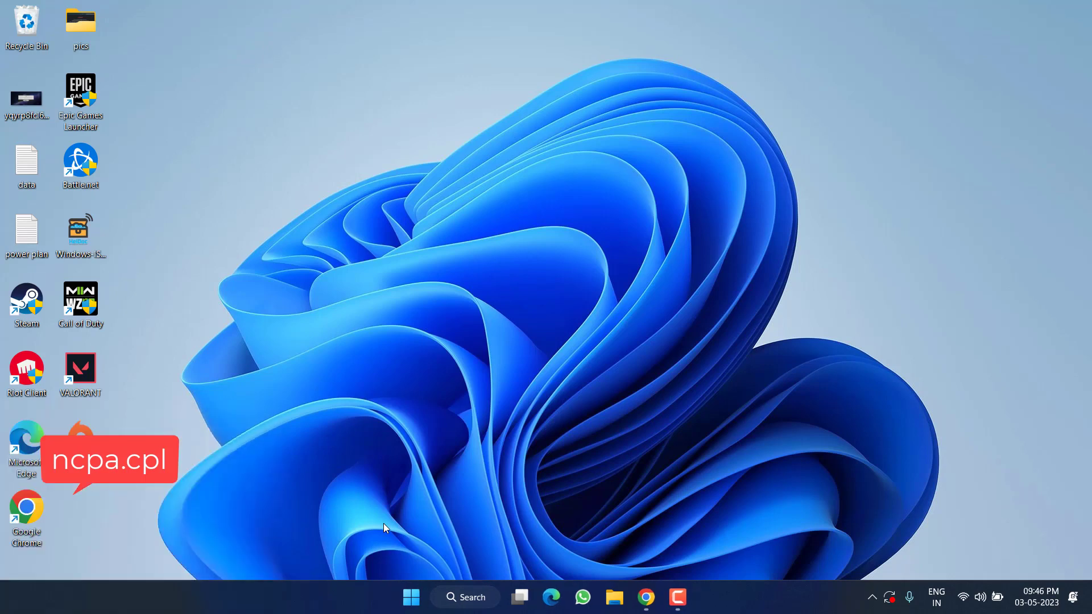
In Wi-Fi Properties, uncheck Internet Protocol Version 6 (TCP/IPv6) and select IPv4.
left_click(632, 101)
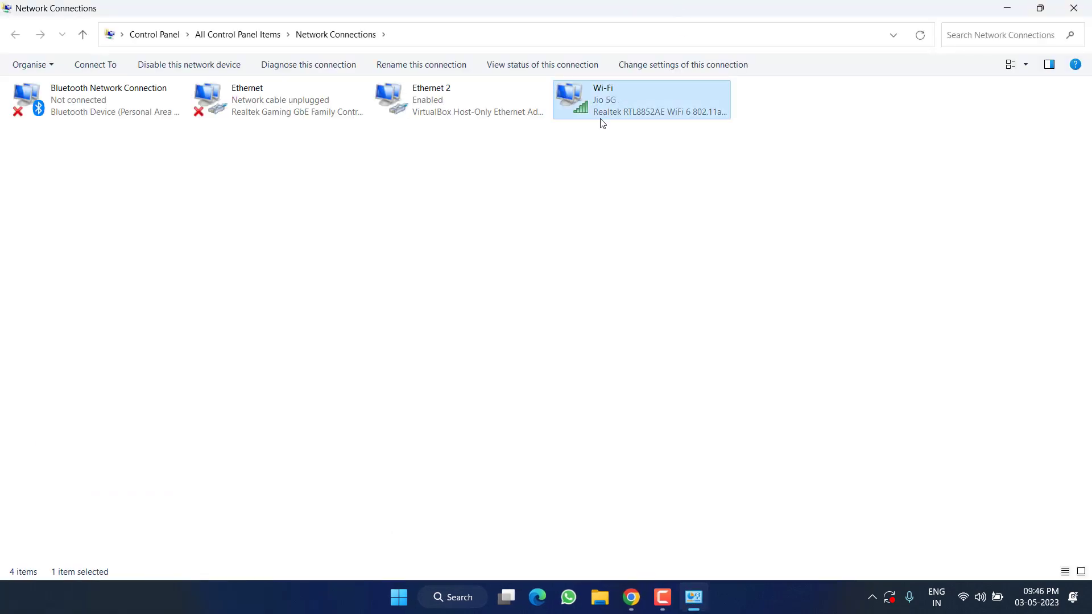
right_click(593, 108)
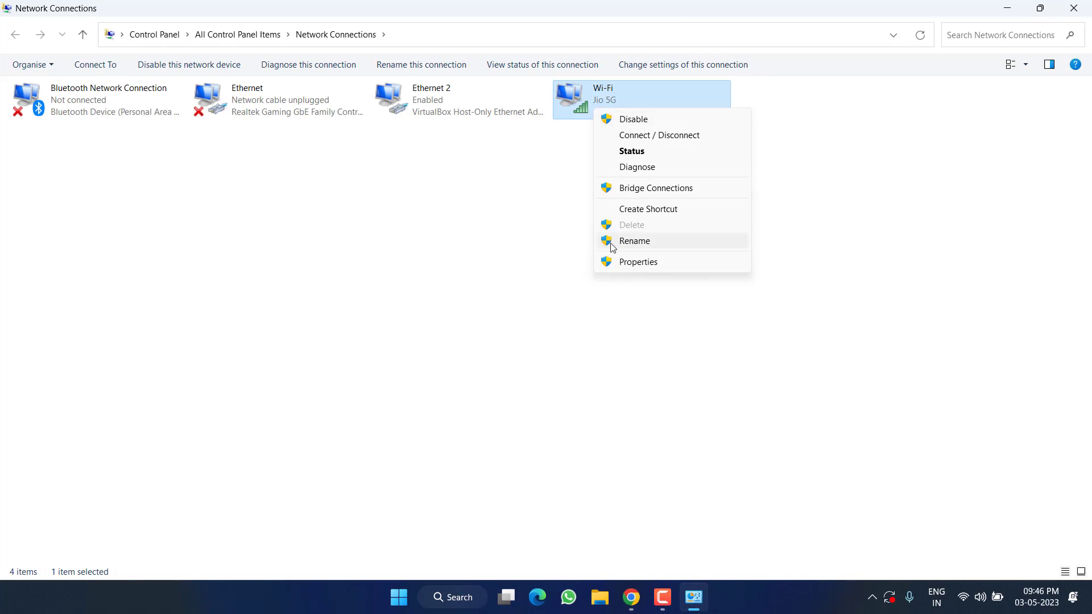
left_click(636, 264)
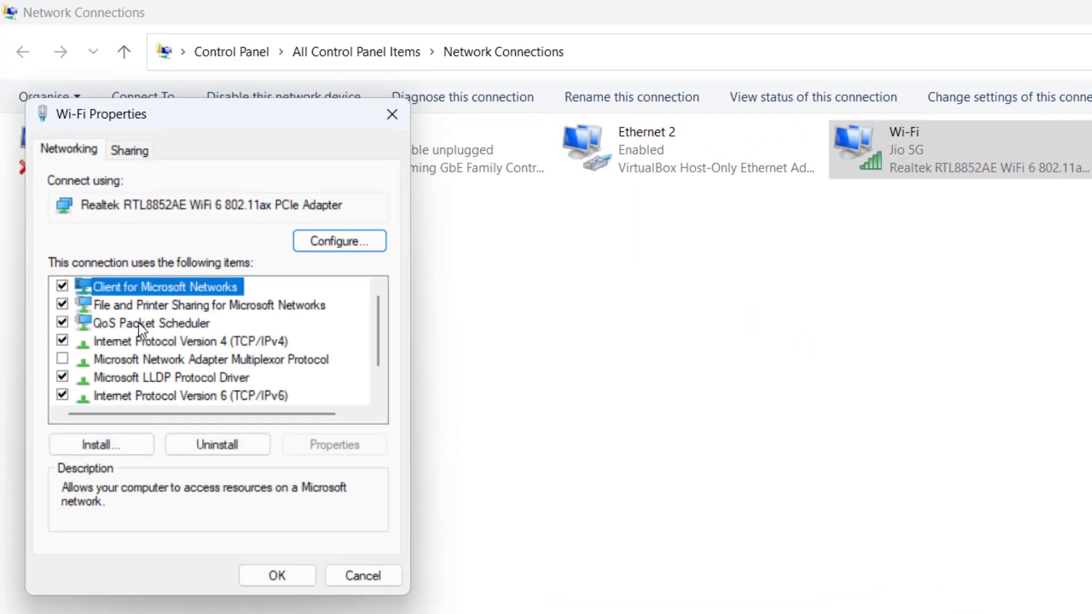
left_click(190, 396)
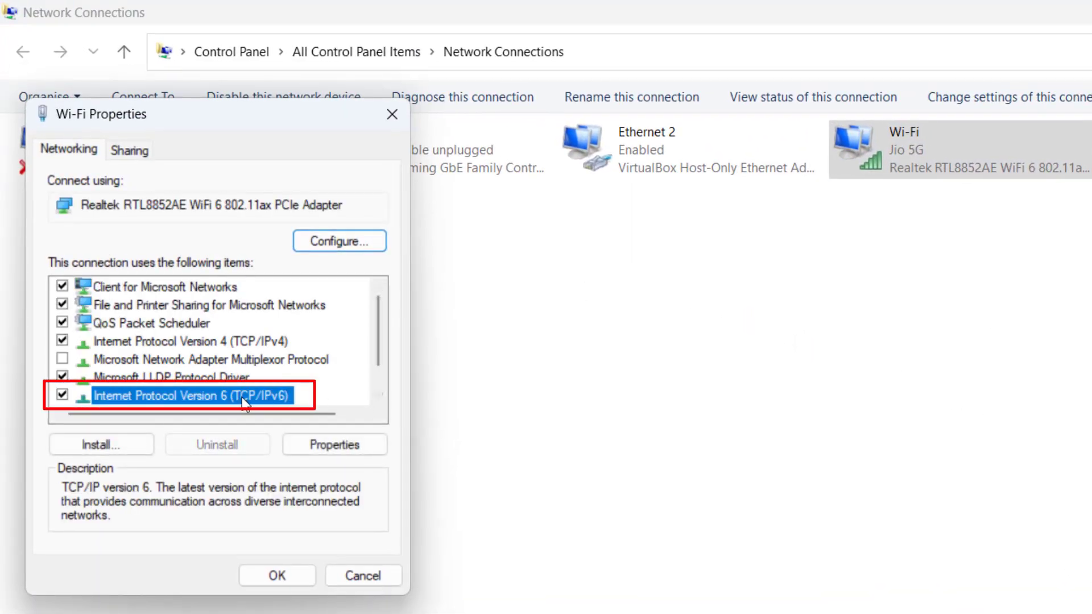
left_click(63, 395)
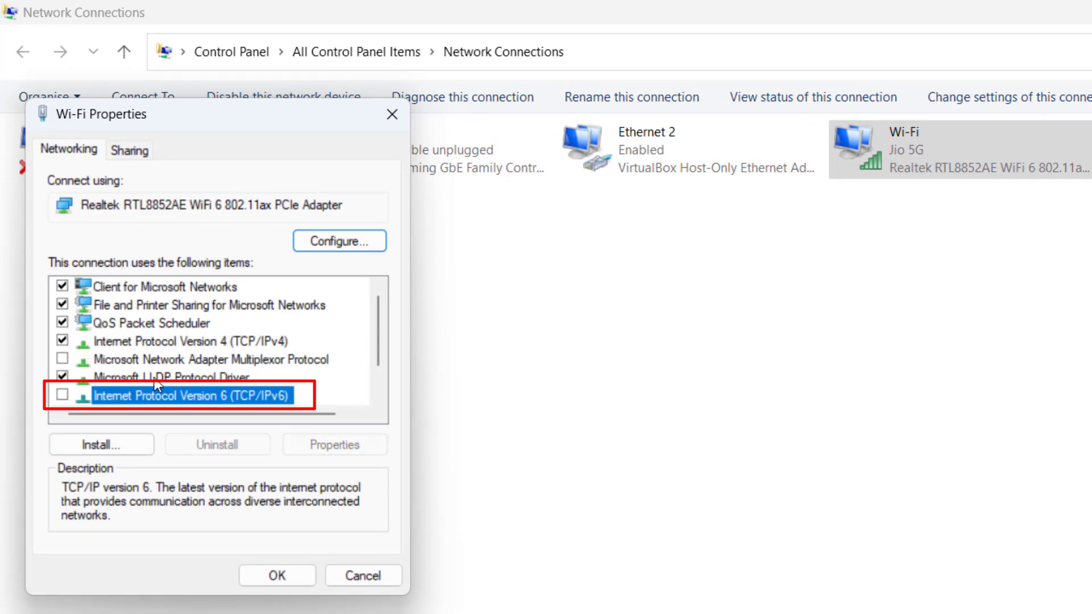
left_click(254, 342)
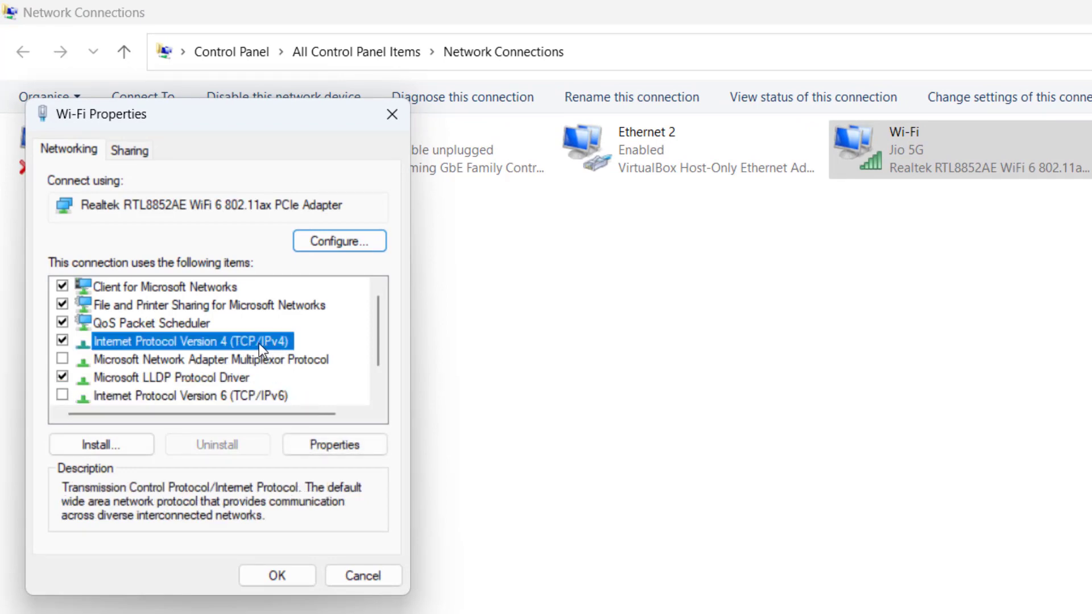
Set the Wi-Fi IPv4 DNS servers to 8.8.8.8 and 8.8.4.4, then confirm and close the dialogs.
left_click(331, 447)
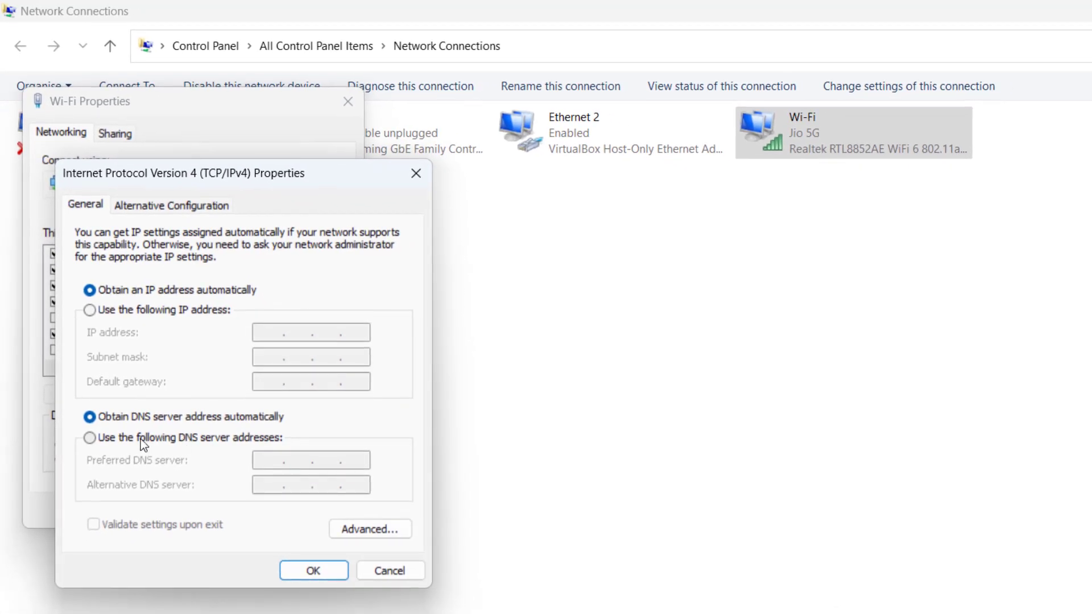
left_click(191, 438)
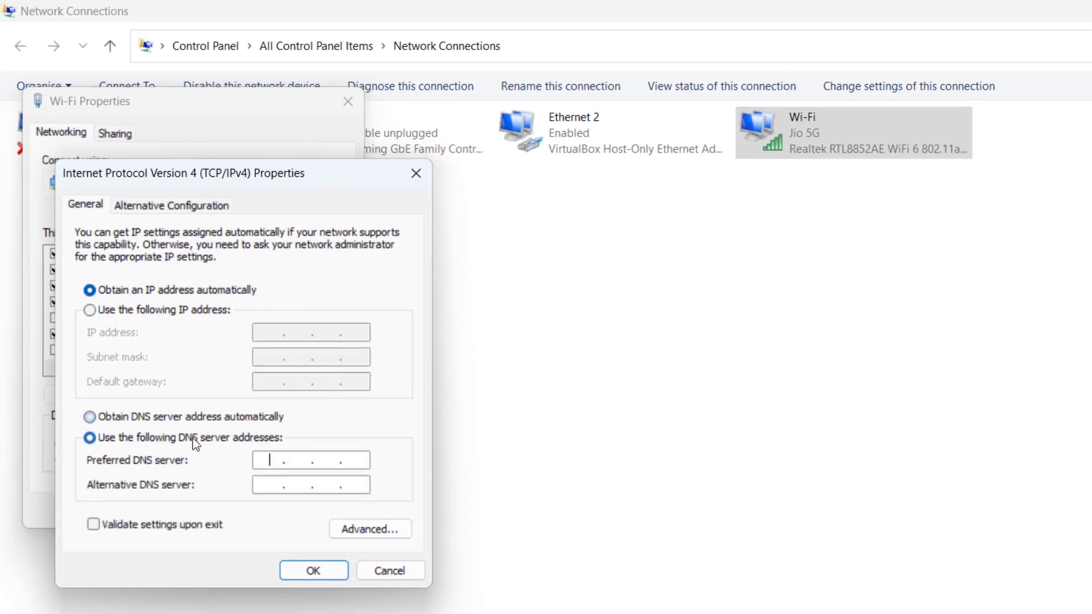
left_click(264, 461)
type("8.")
type("8.8.8")
key("Tab")
type("8.8.4.4")
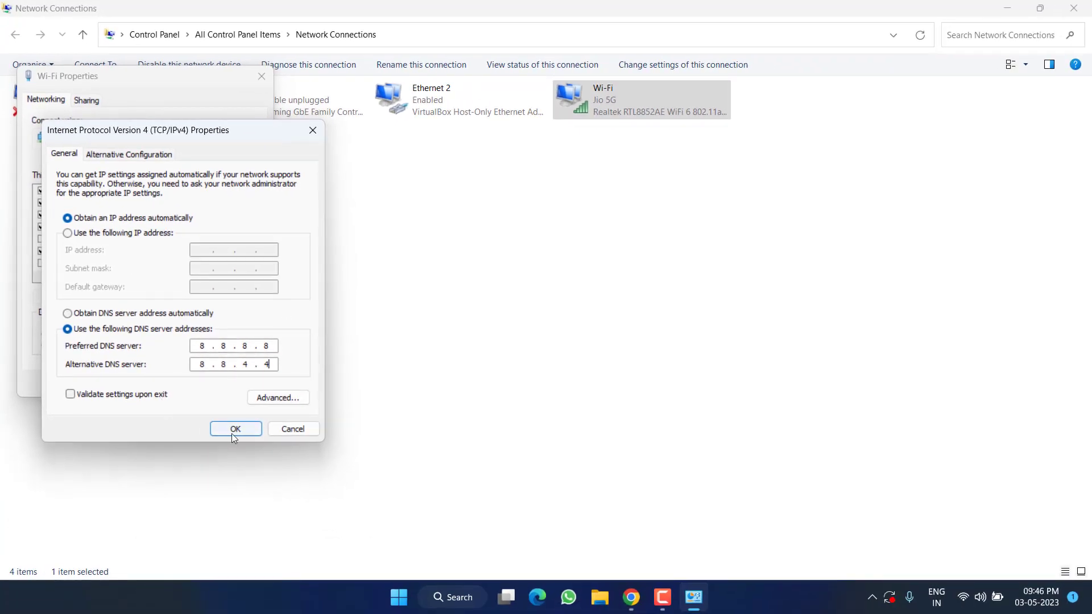
left_click(235, 428)
left_click(183, 384)
left_click(438, 363)
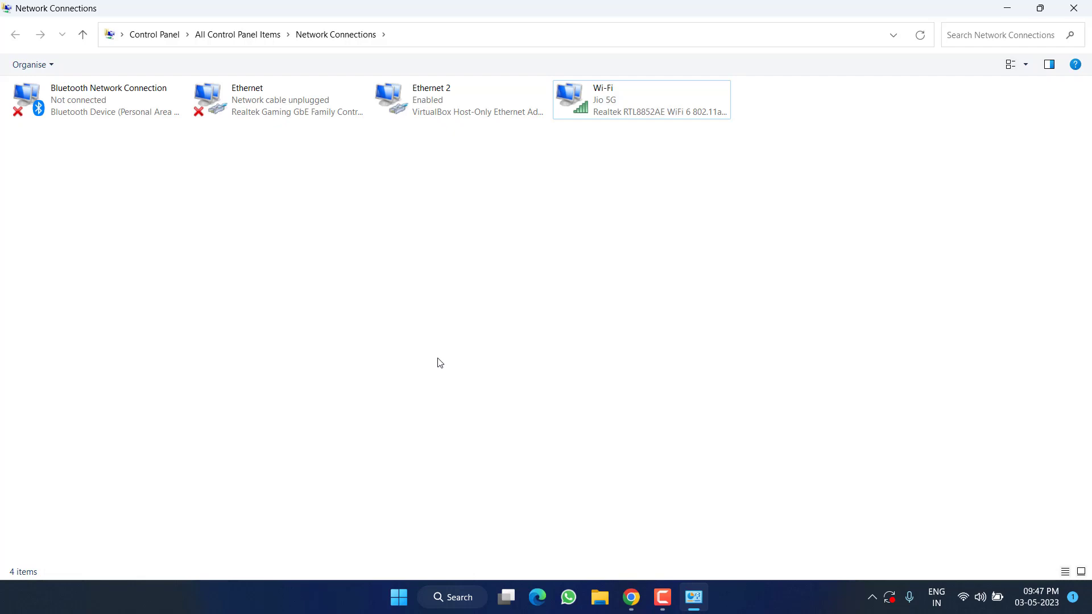
Minimize the Network Connections window to reveal the Windows 11 desktop.
left_click(1006, 8)
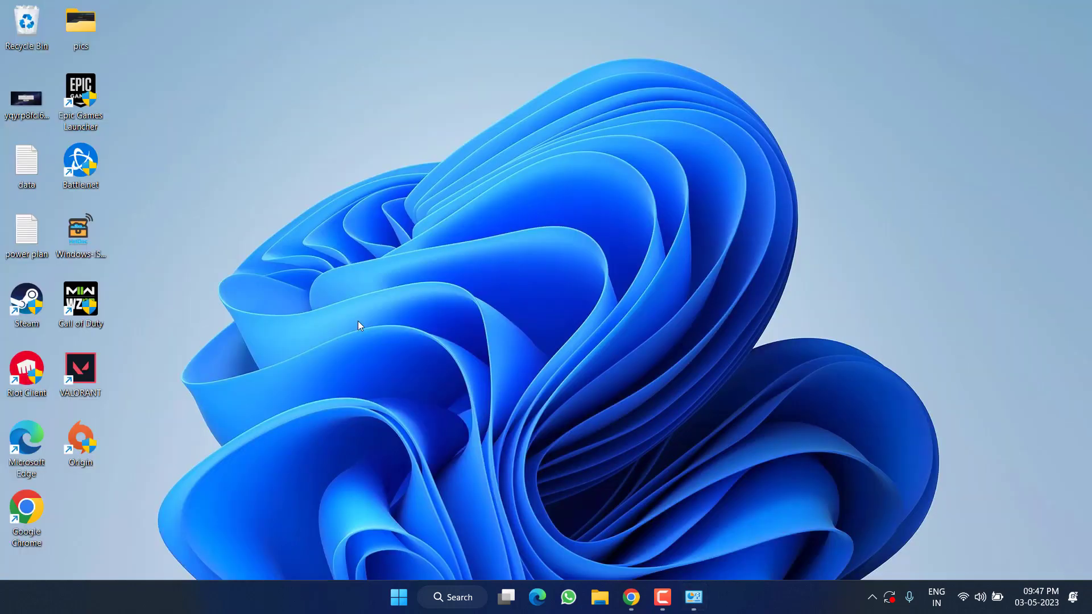